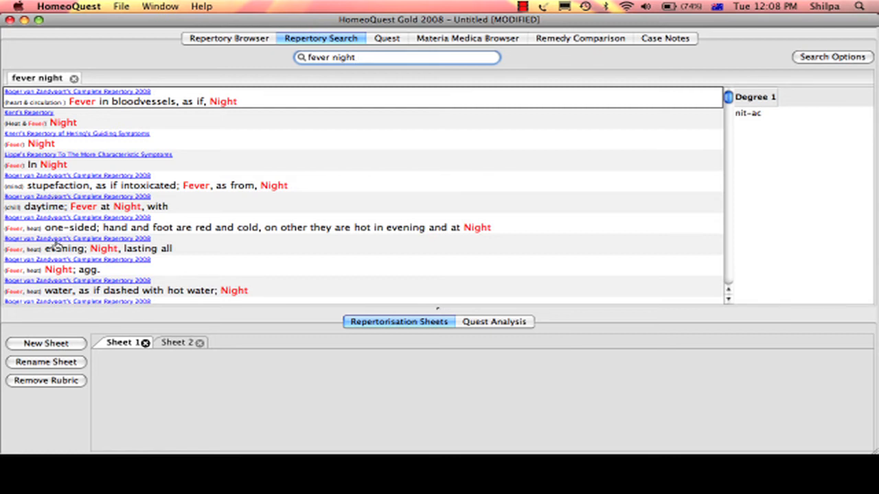
Add the Complete Repertory 2008 fever rubric "Night; agg." from the search results to Sheet 1
click(90, 272)
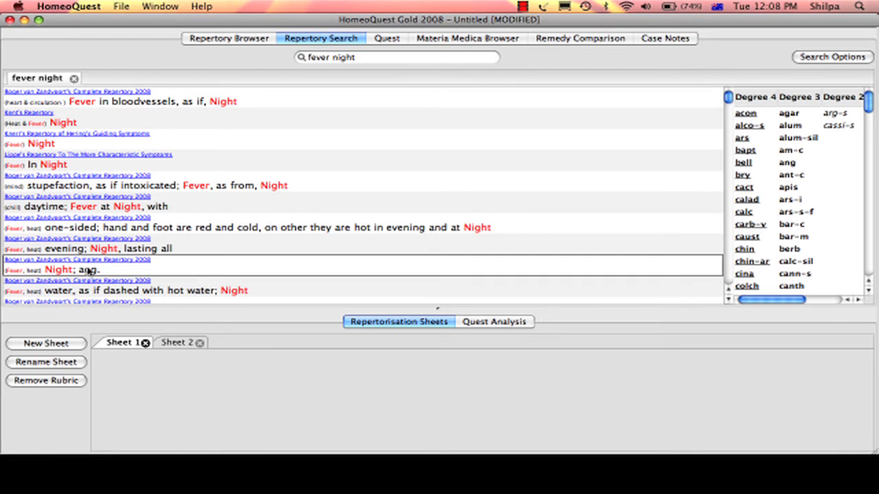
double_click(90, 272)
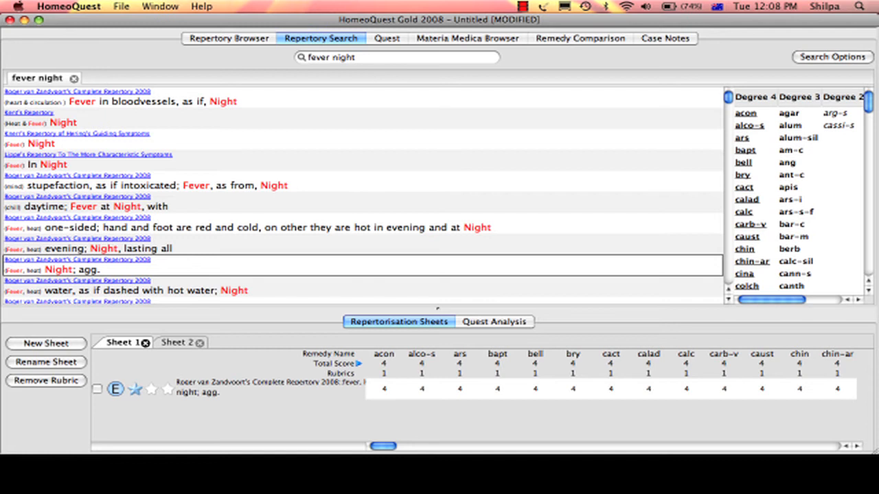
Search the repertories for "face red during fever" and add the Complete Repertory 2008 rubric "Red; Fever; During" to Sheet 1
click(378, 58)
key(BackSpace)
key(BackSpace)
key(BackSpace)
key(BackSpace)
key(BackSpace)
key(BackSpace)
key(BackSpace)
key(BackSpace)
key(BackSpace)
key(BackSpace)
key(BackSpace)
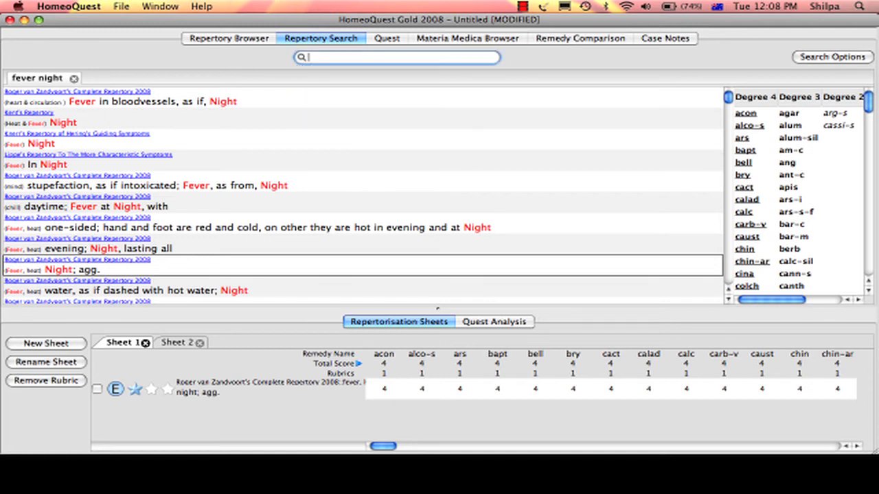
text(fac)
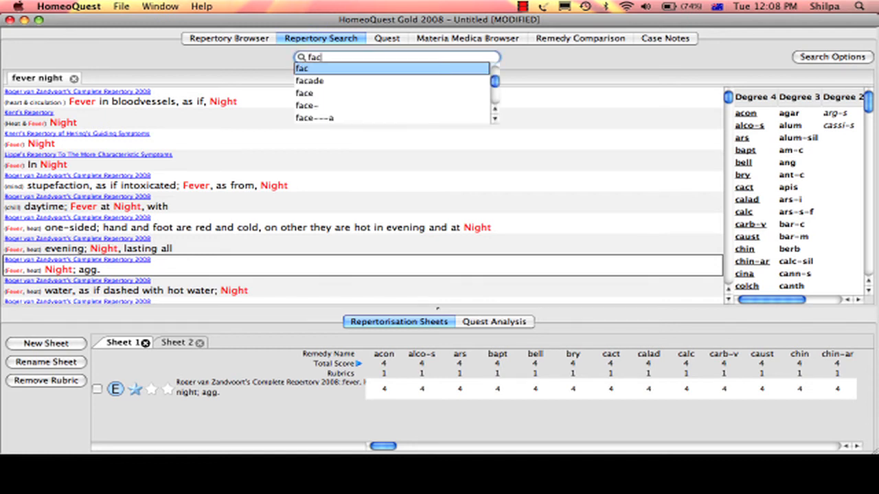
text(e red during fever)
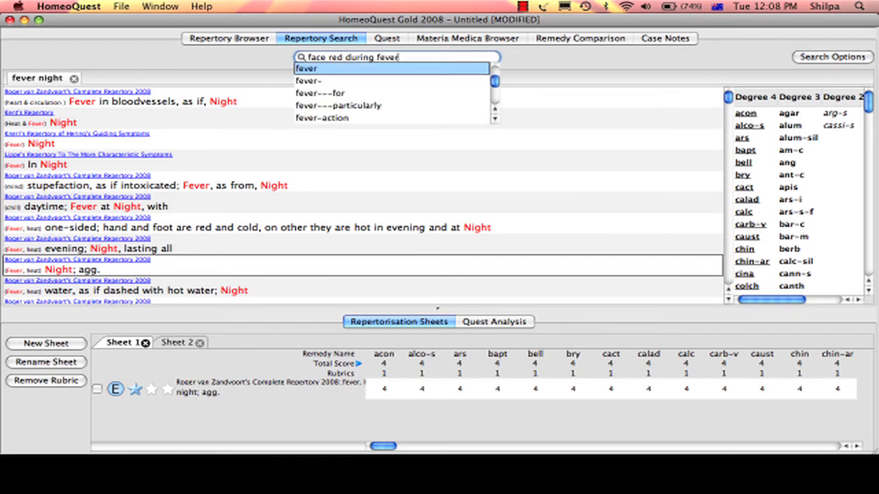
key(Return)
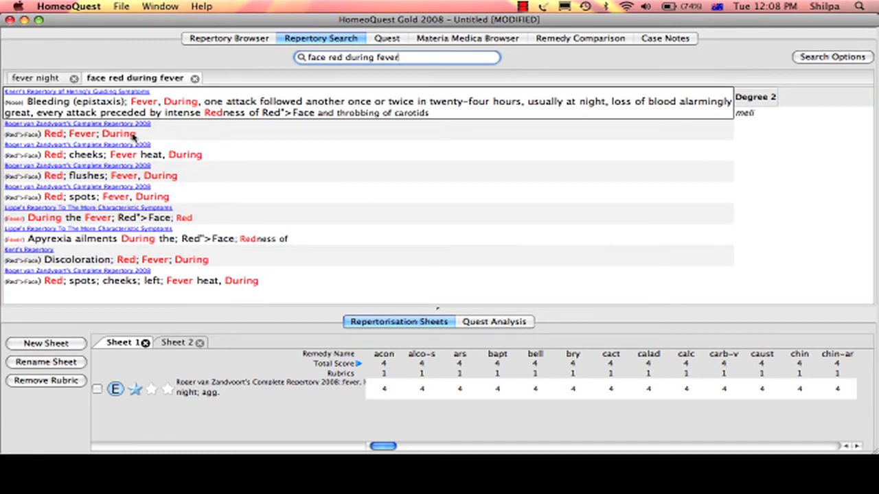
click(101, 139)
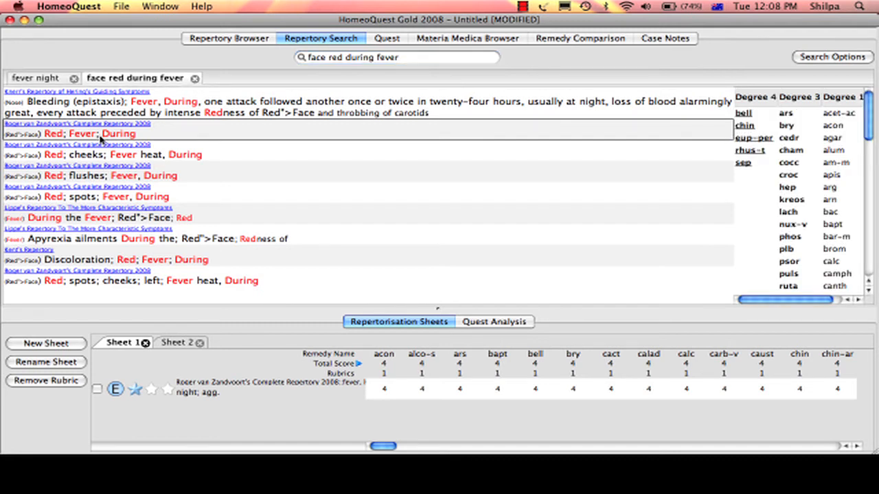
double_click(101, 139)
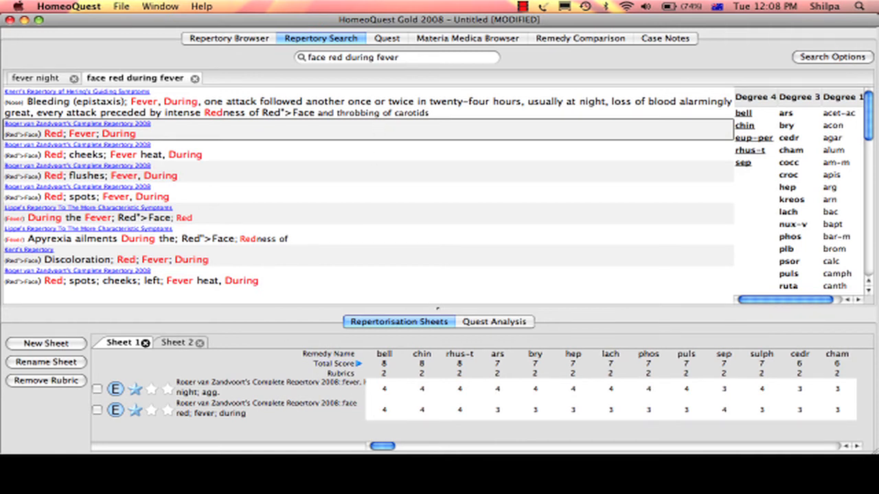
Search the repertories for "desire lemonade" and add the Complete Repertory 2008 rubric "food and drinks; Lemonade; Desires" to Sheet 1
click(412, 59)
key(BackSpace)
key(BackSpace)
key(BackSpace)
key(BackSpace)
key(BackSpace)
key(BackSpace)
key(BackSpace)
key(BackSpace)
key(BackSpace)
key(BackSpace)
key(BackSpace)
key(BackSpace)
key(BackSpace)
key(BackSpace)
key(BackSpace)
key(BackSpace)
key(BackSpace)
key(BackSpace)
key(BackSpace)
key(BackSpace)
key(BackSpace)
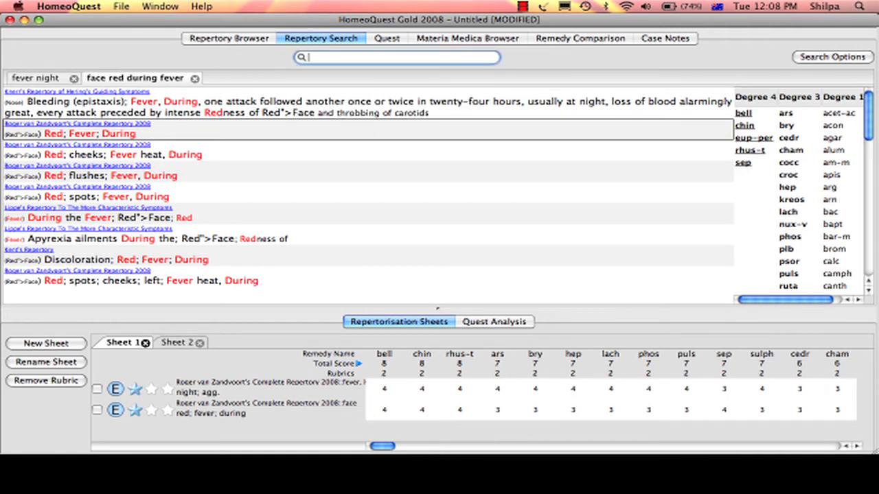
text(desire)
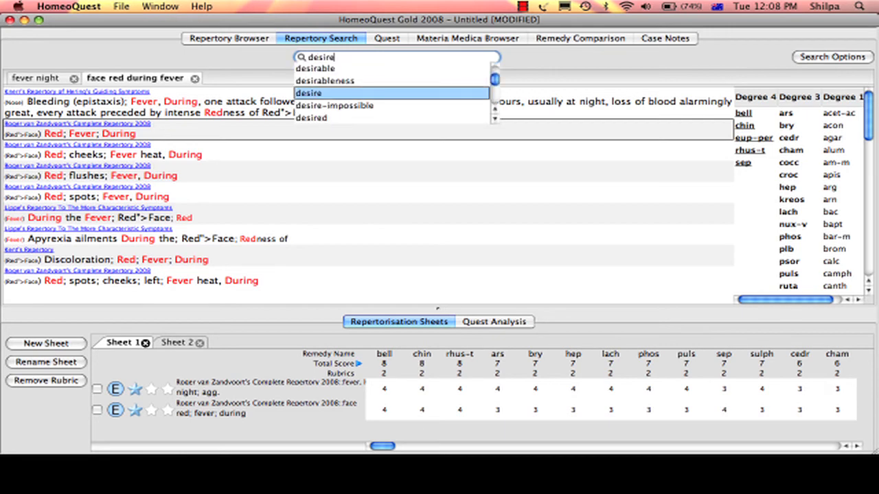
text( lemonade)
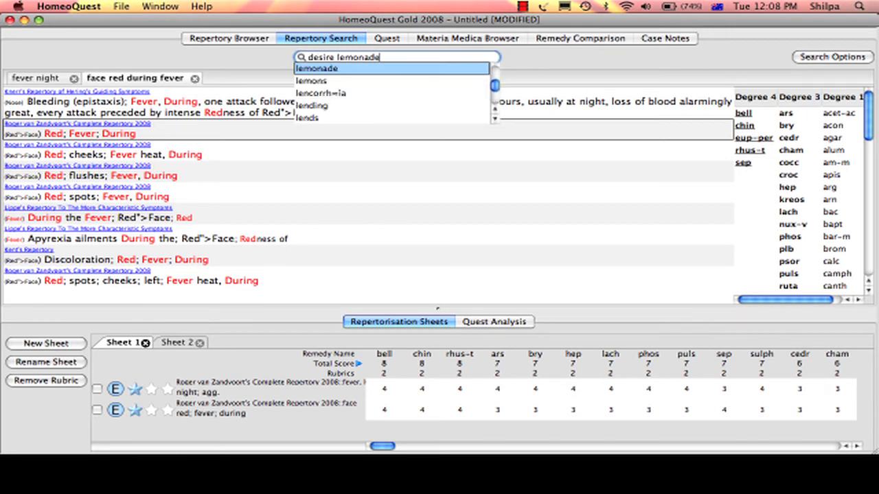
key(Return)
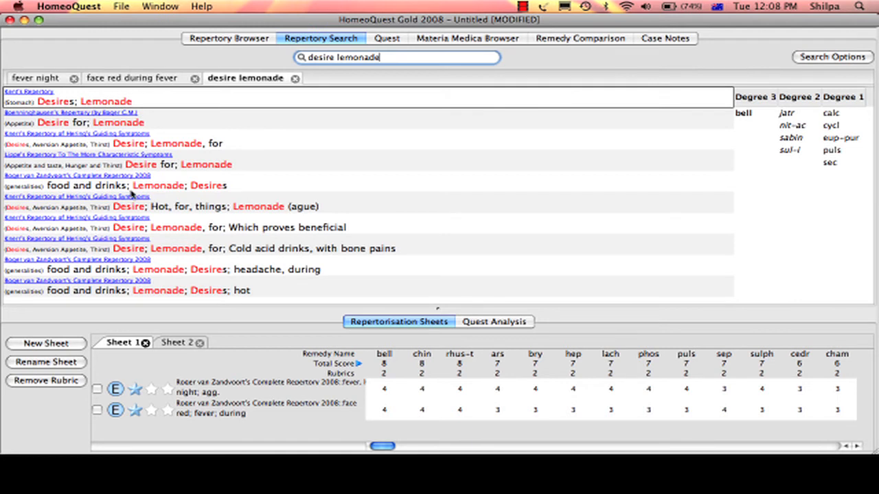
click(137, 189)
double_click(137, 188)
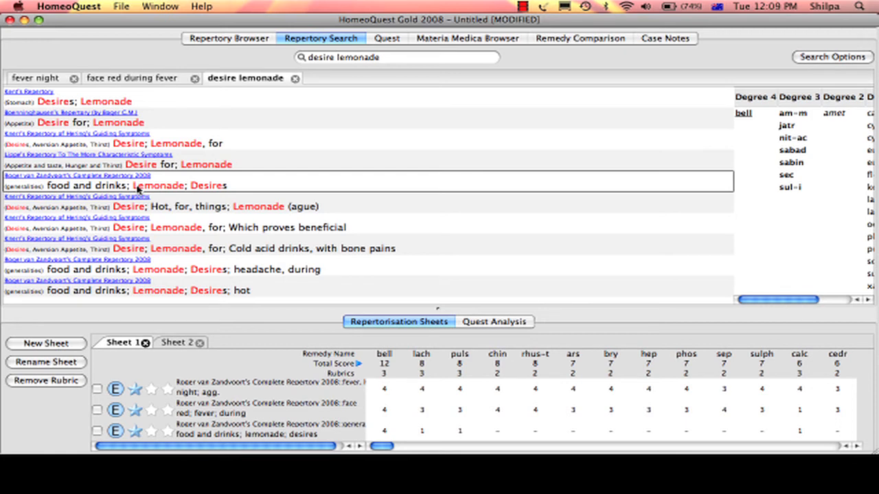
Enlarge the repertorisation sheet area and sort the remedies by number of rubrics covered
drag(437, 310, 437, 236)
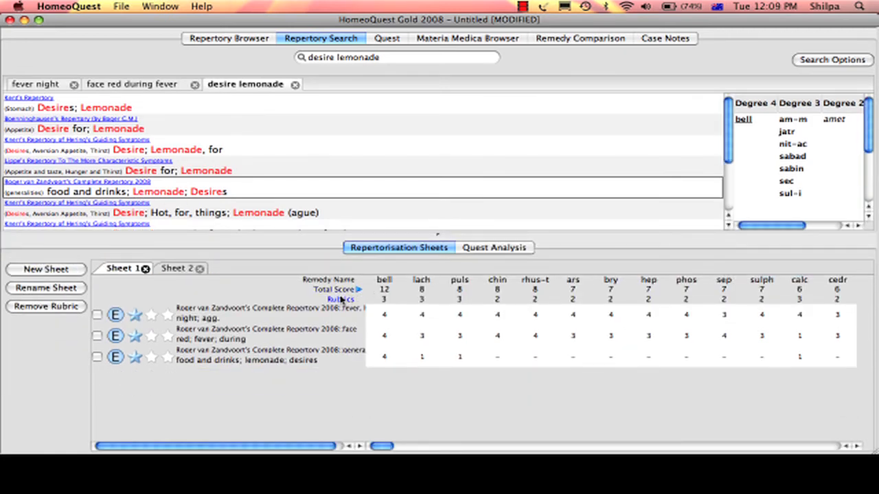
click(341, 300)
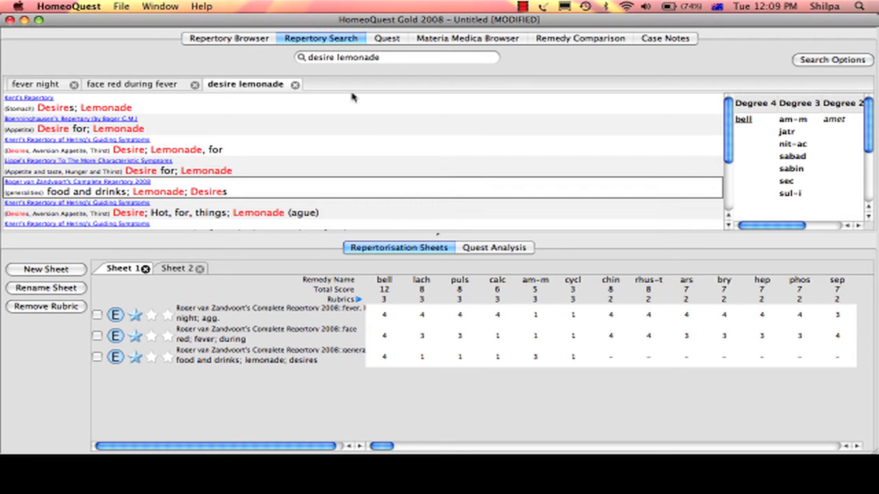
Open the materia medica for bell from Sheet 1 and view it in Kent's Lectures on Homoeopathic Materia Medica
click(387, 43)
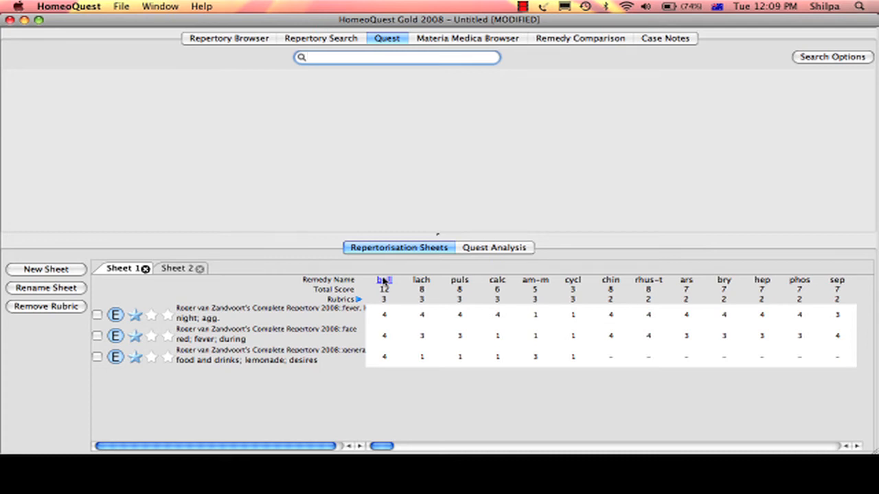
click(384, 280)
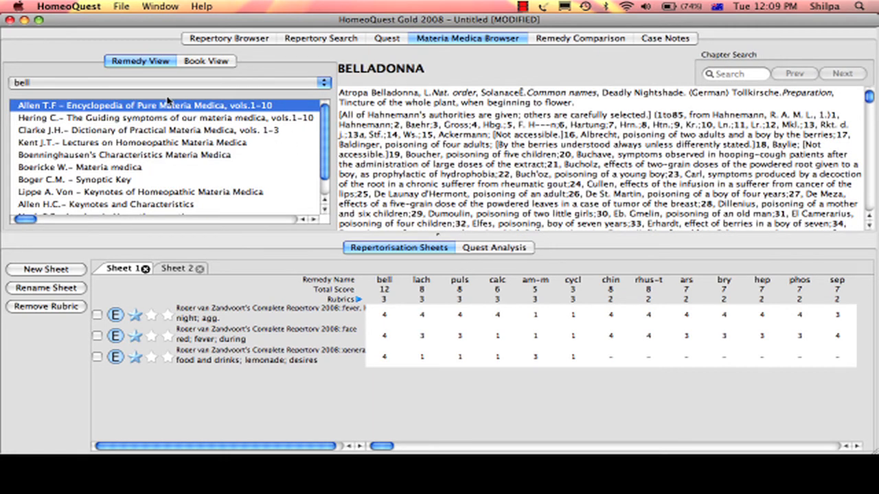
click(151, 146)
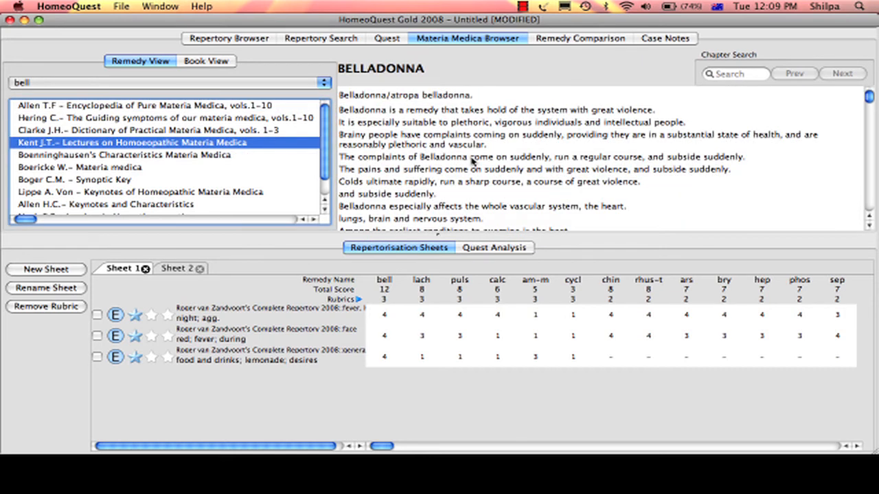
Open the materia medica for lach and view Boenninghausen's Characteristics, Boger's Synoptic Key, and Allen's Keynotes and Characteristics
click(421, 282)
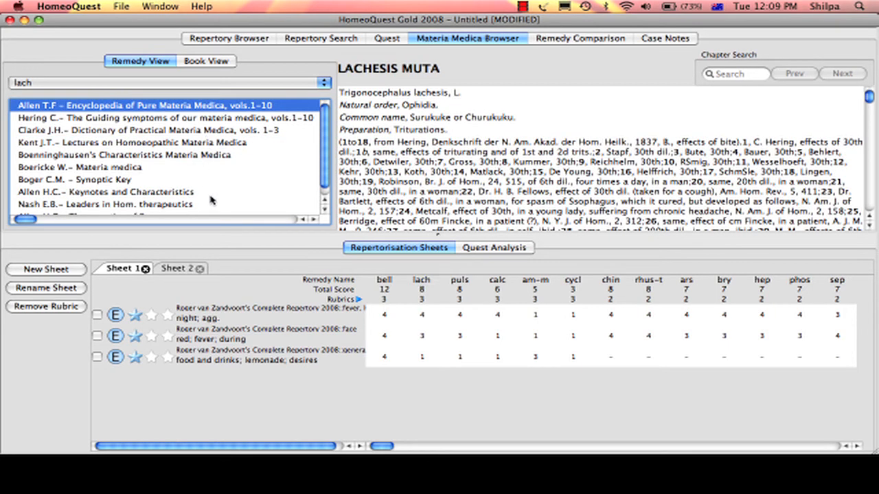
click(192, 157)
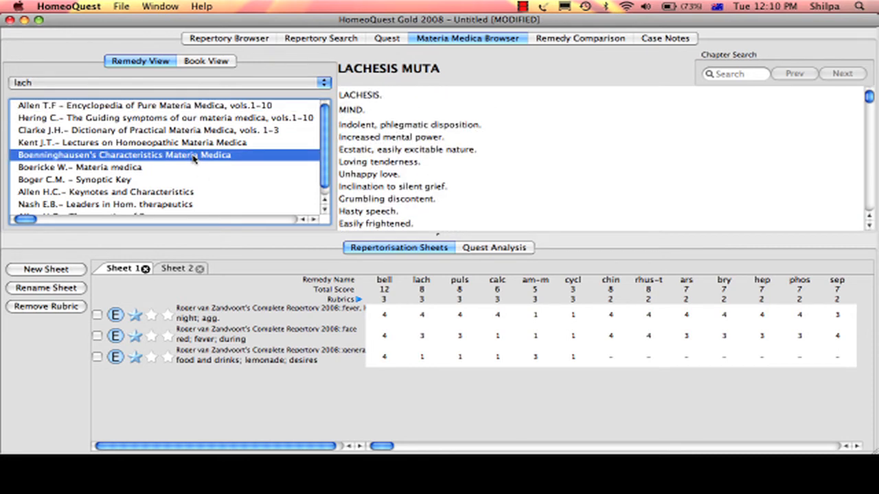
click(183, 179)
click(185, 195)
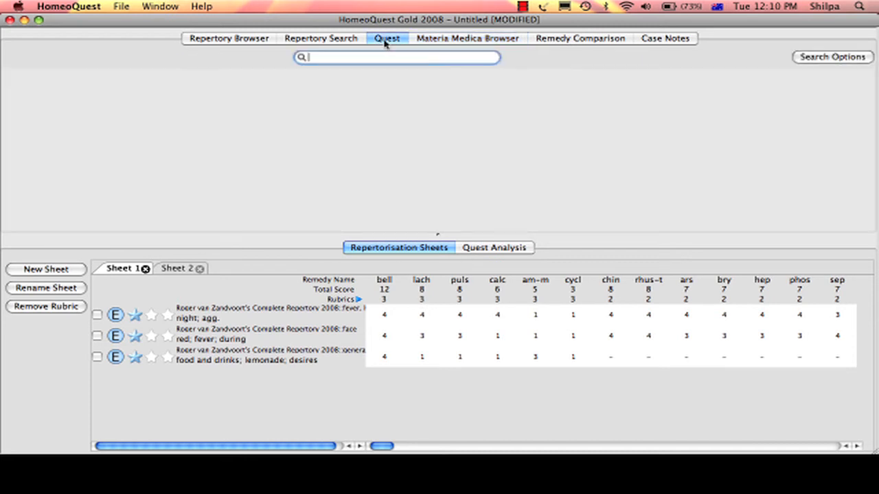
Run a Quest search for "fever night"
click(385, 42)
text(fever ni)
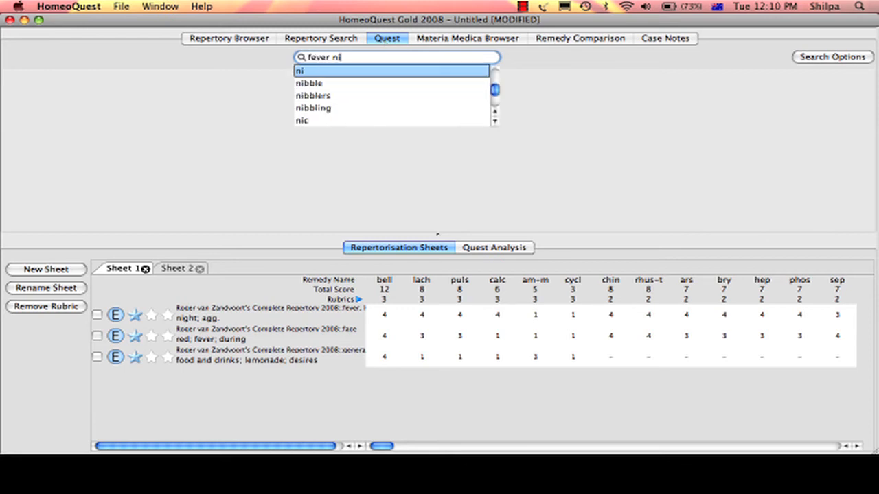
text(ght)
key(Return)
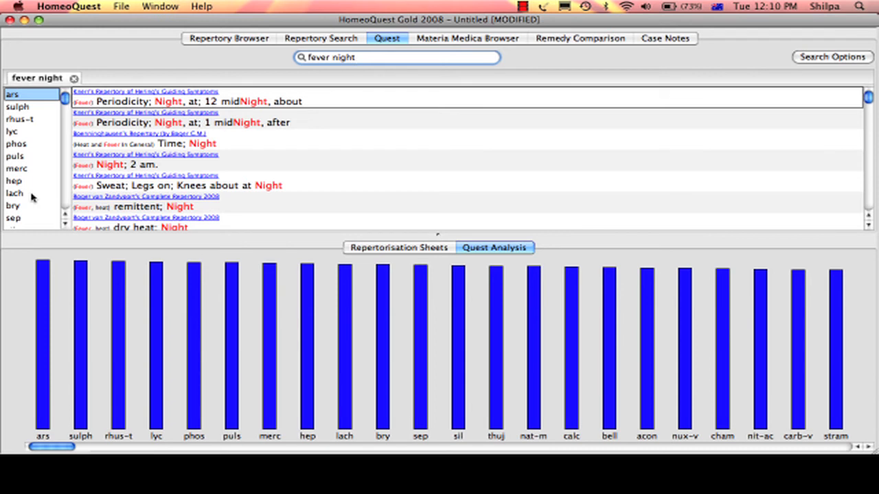
Run another Quest search for "face red fever" to include it in the Quest analysis
click(371, 55)
key(BackSpace)
key(BackSpace)
key(BackSpace)
key(BackSpace)
key(BackSpace)
key(BackSpace)
key(BackSpace)
key(BackSpace)
key(BackSpace)
key(BackSpace)
key(BackSpace)
text(face red)
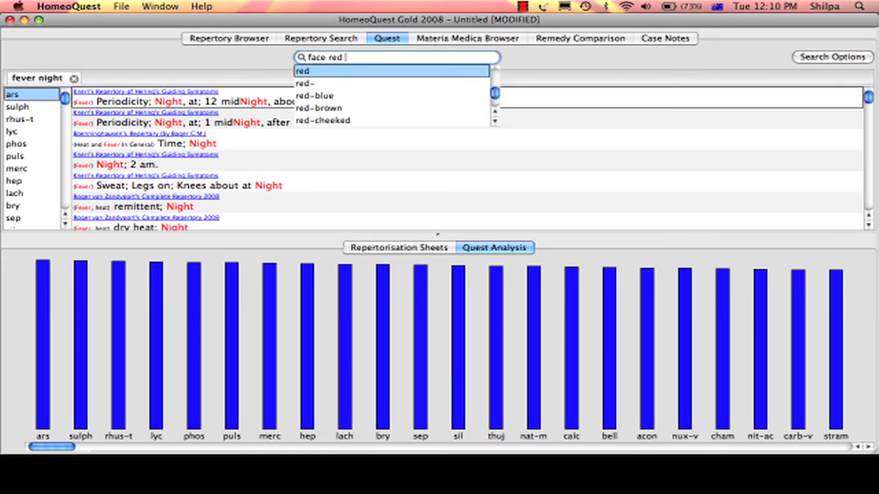
text( fever)
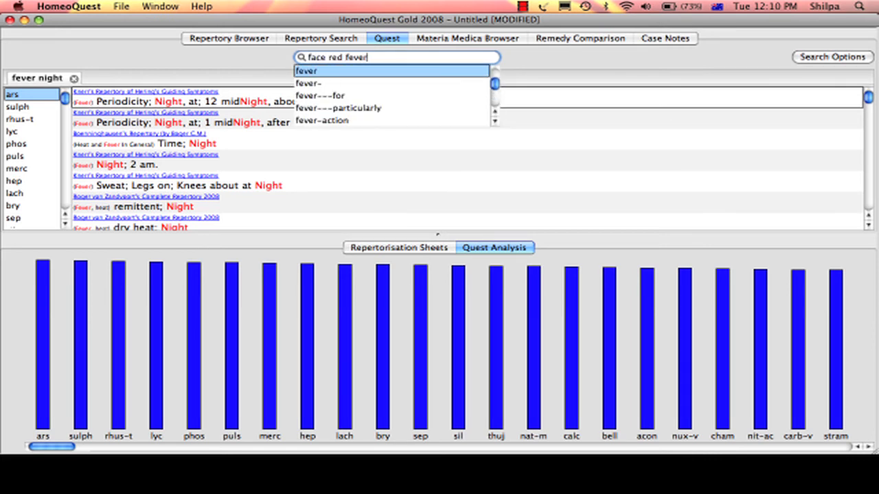
key(Return)
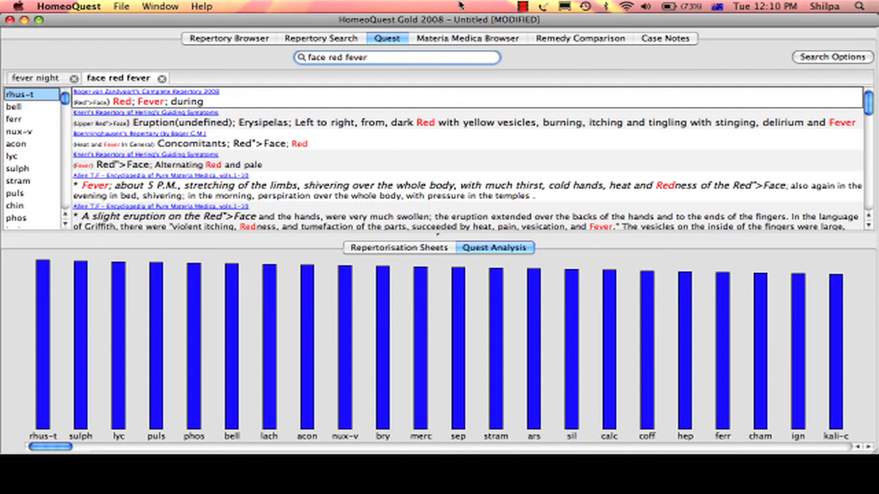
Run a Quest search for "desire lemonade" to include it in the Quest analysis
key(BackSpace)
key(BackSpace)
key(BackSpace)
key(BackSpace)
key(BackSpace)
key(BackSpace)
key(BackSpace)
key(BackSpace)
key(BackSpace)
key(BackSpace)
key(BackSpace)
key(BackSpace)
key(BackSpace)
key(BackSpace)
text(desire lemonade)
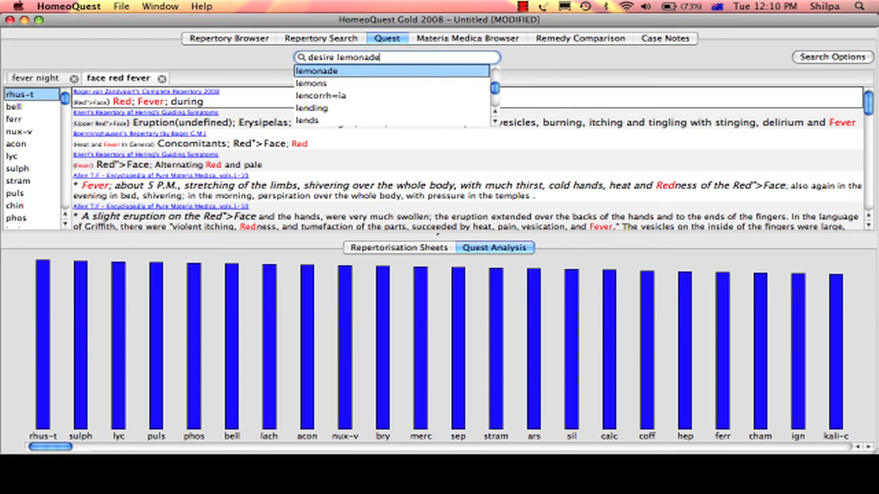
key(Return)
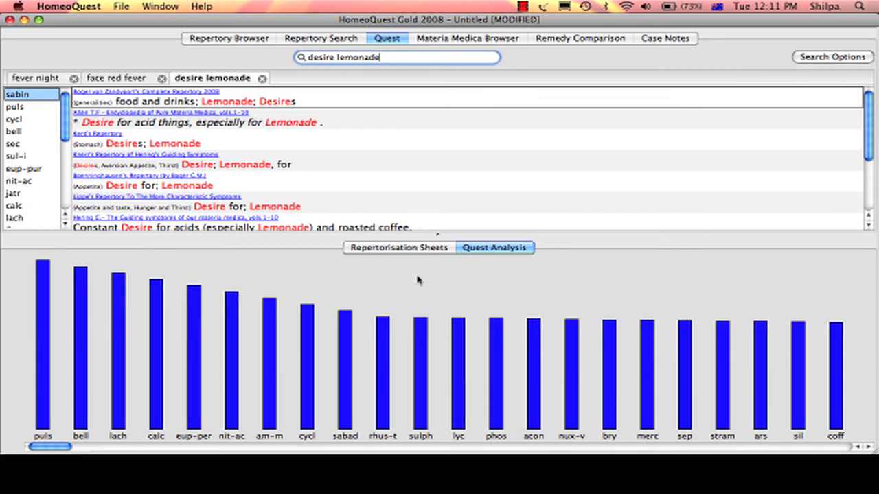
Review the remedy ranking in the repertorisation sheet against the Quest analysis chart
click(409, 249)
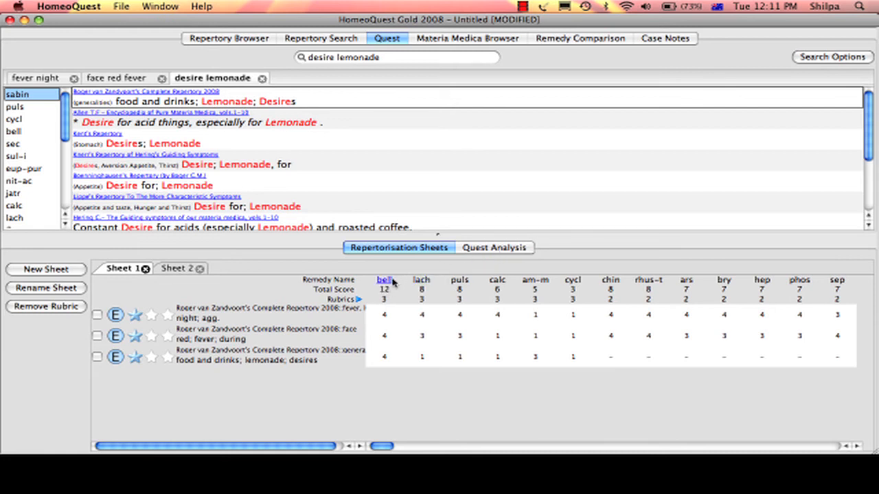
click(489, 248)
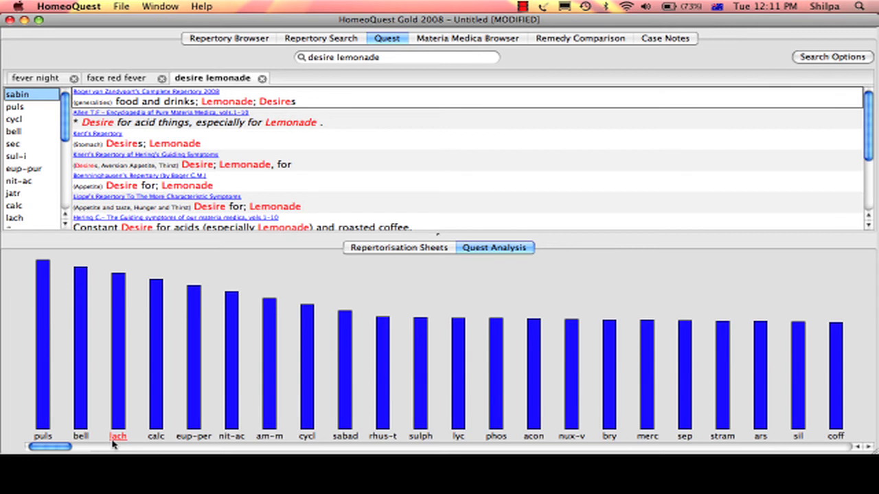
Open Remedy Comparison and add the remedies bell and lach to the comparison list
click(593, 42)
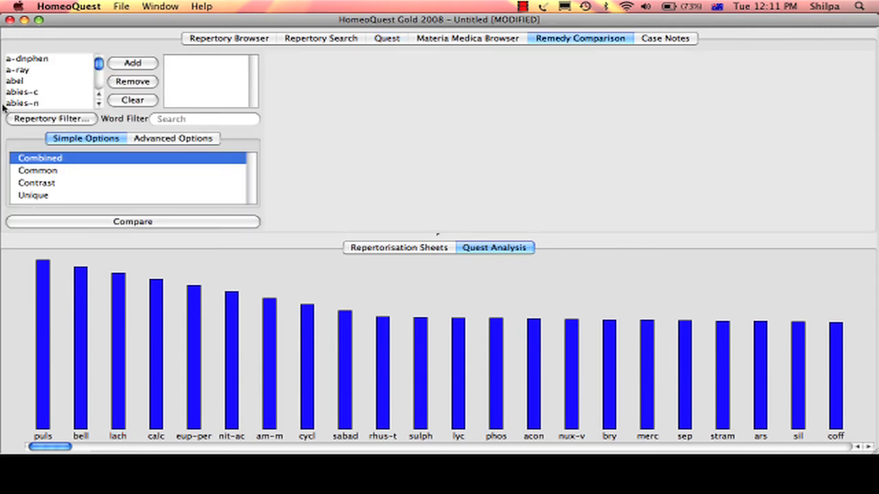
click(33, 92)
text(bell)
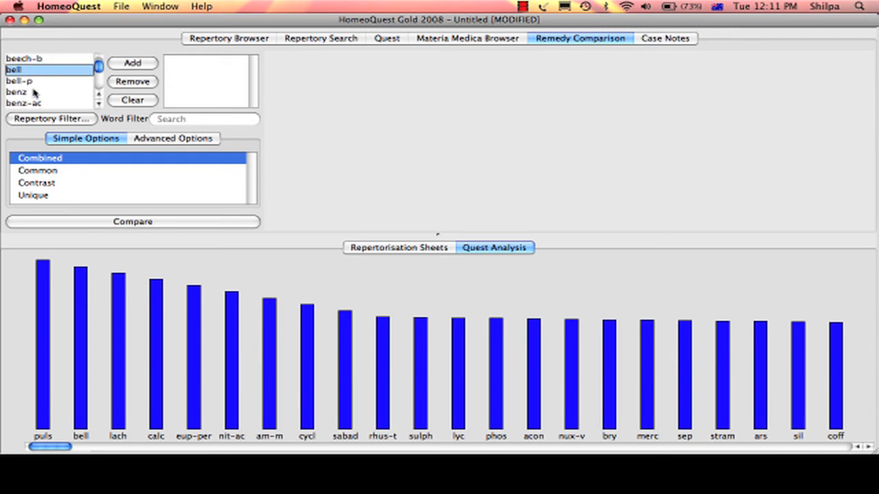
key(Return)
key(c)
key(h)
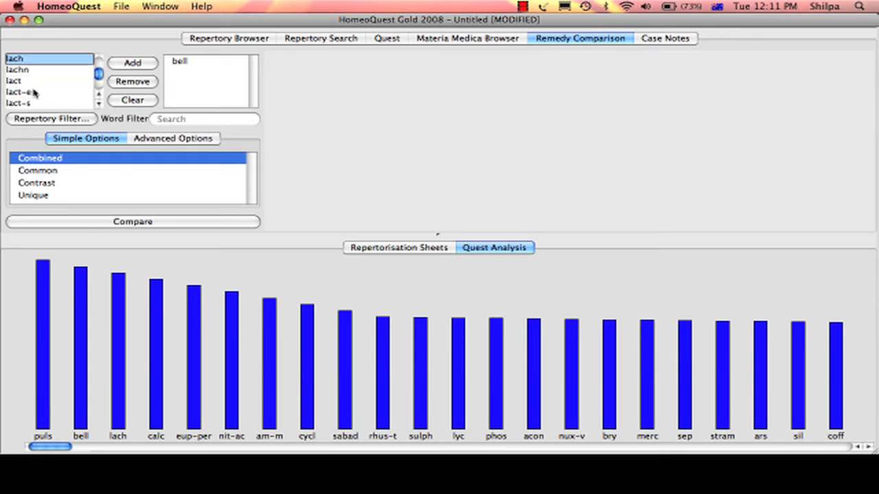
key(Return)
Add the remedy puls to the comparison list alongside bell and lach
key(p)
key(u)
key(l)
key(s)
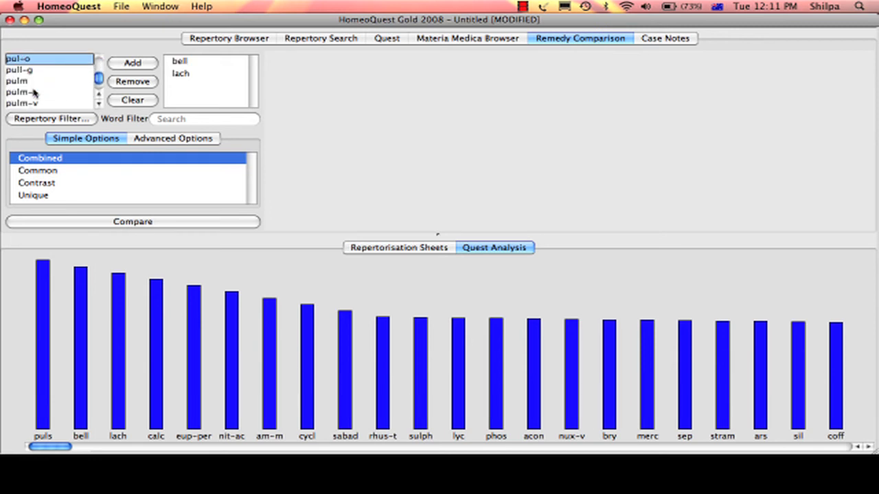
key(Return)
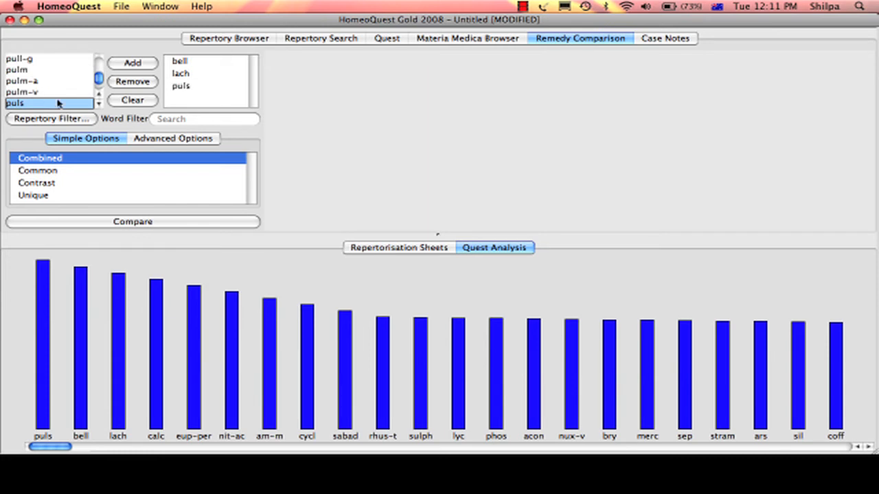
Run a Contrast comparison of bell, lach and puls filtered by the word "fever"
click(204, 119)
text(fever)
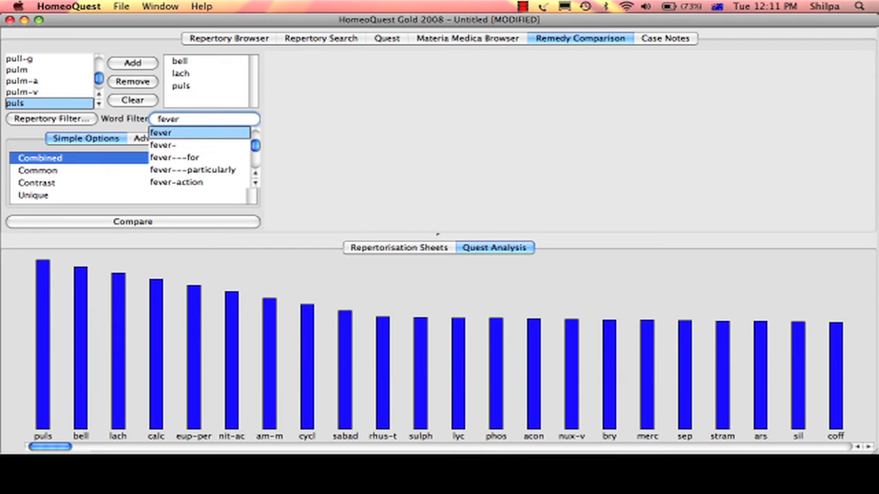
click(48, 181)
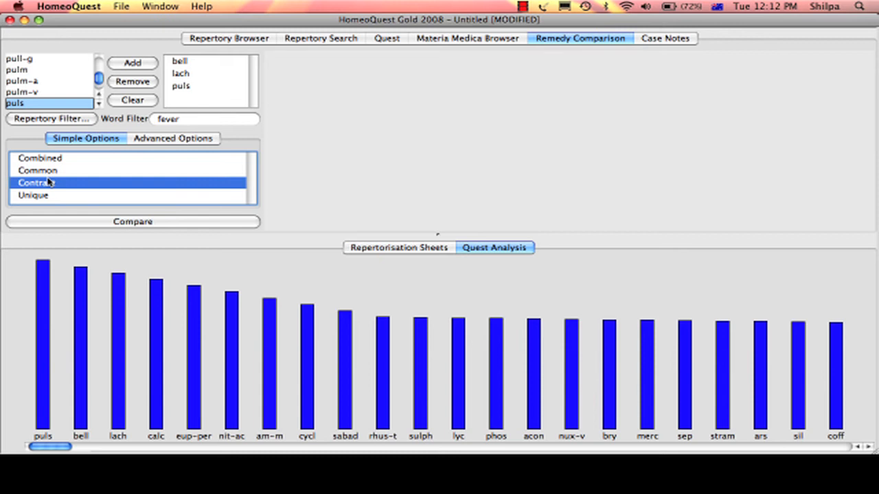
click(134, 225)
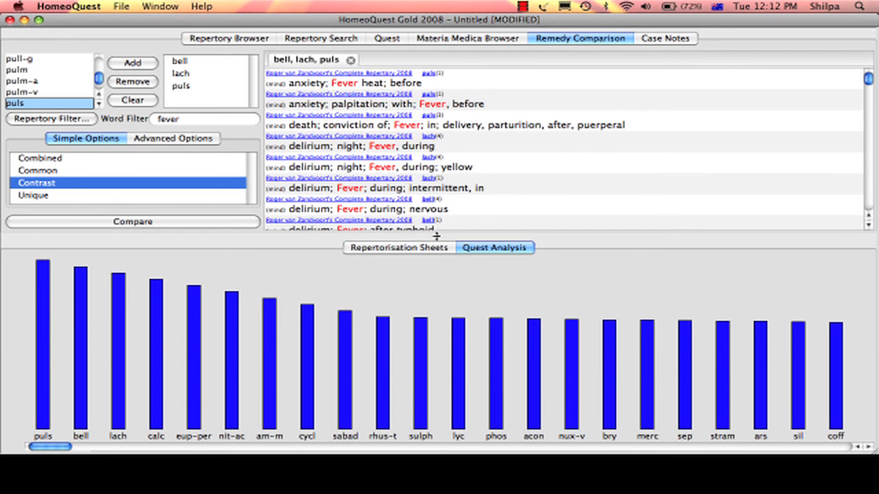
Enlarge the comparison results area and examine the contrasting mind rubrics on fever for bell, lach and puls
drag(436, 237, 442, 322)
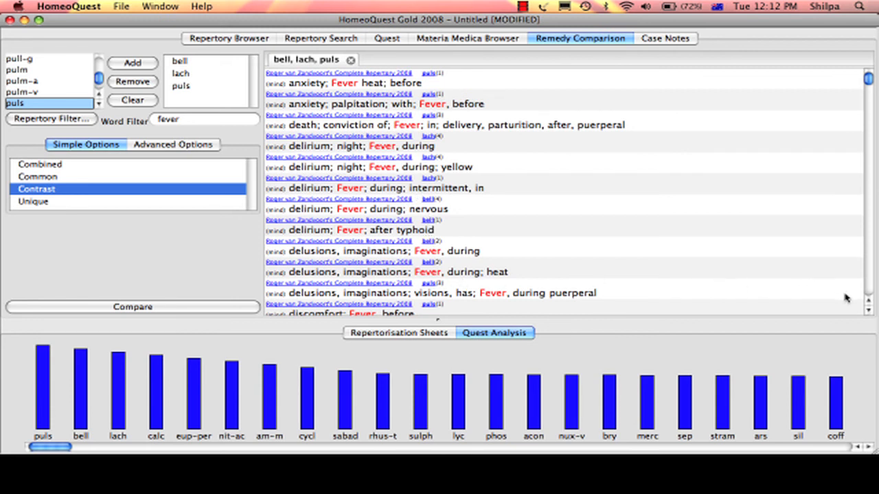
click(869, 313)
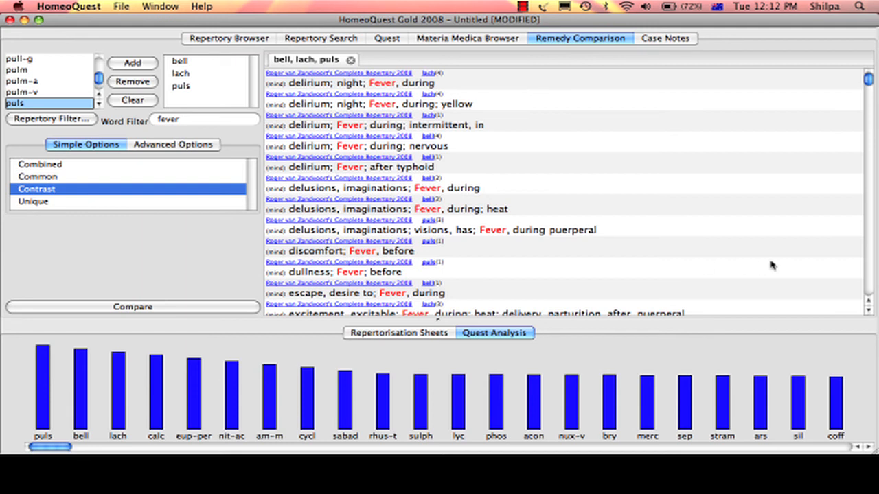
click(868, 314)
click(869, 314)
click(868, 314)
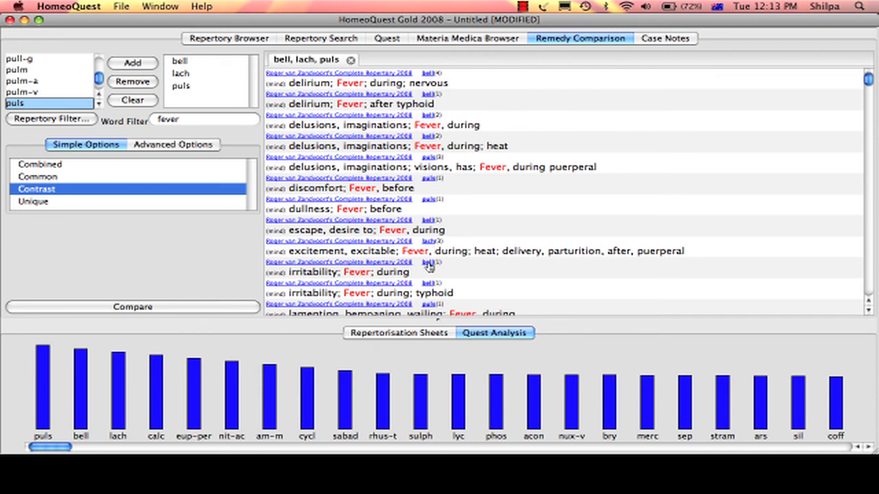
click(870, 311)
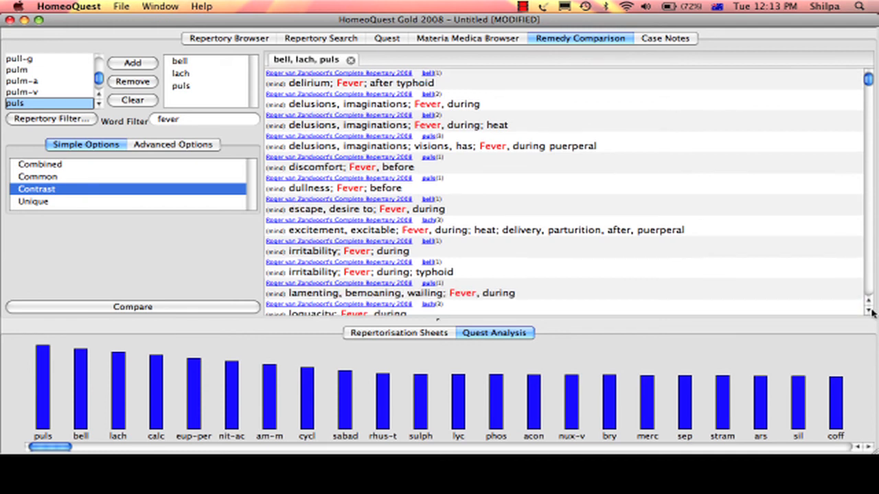
click(870, 311)
click(870, 311)
click(870, 311)
click(870, 311)
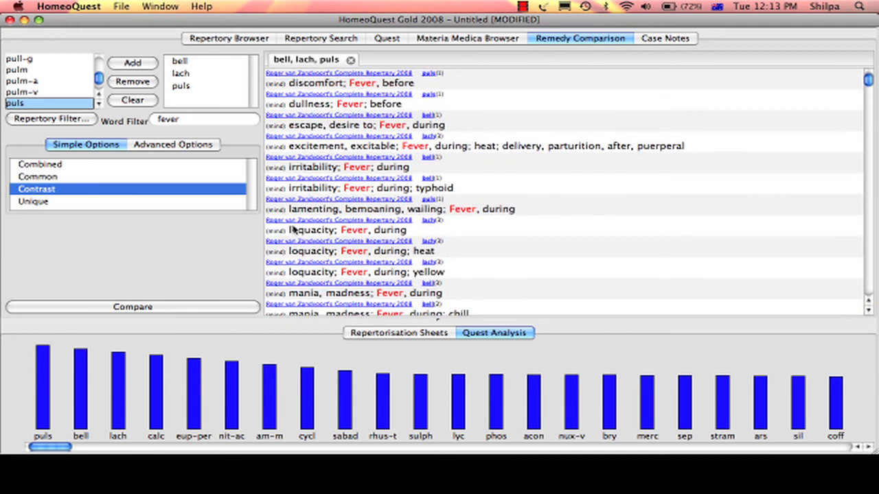